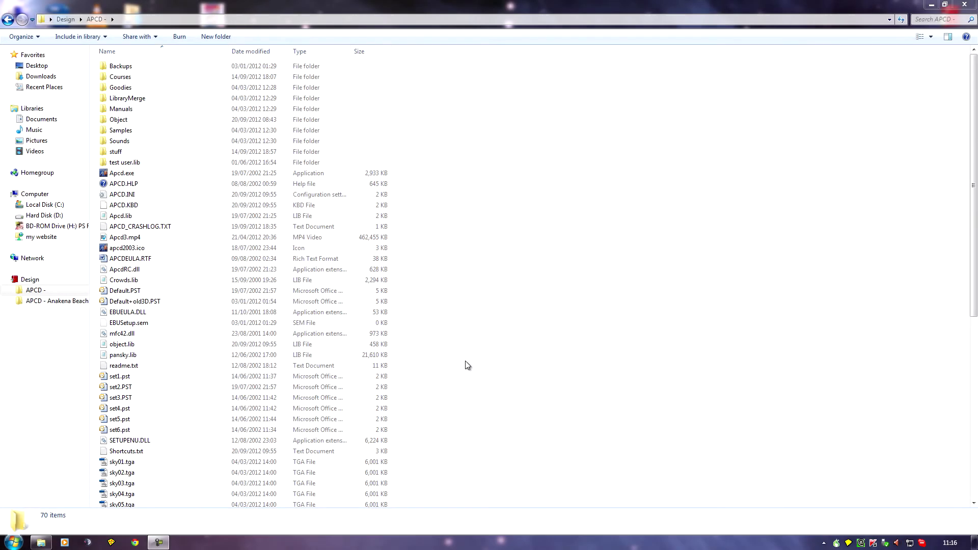
# Go into APCD's Object folder and open its TGAs subfolder of texture images
pyautogui.doubleClick(120, 120)
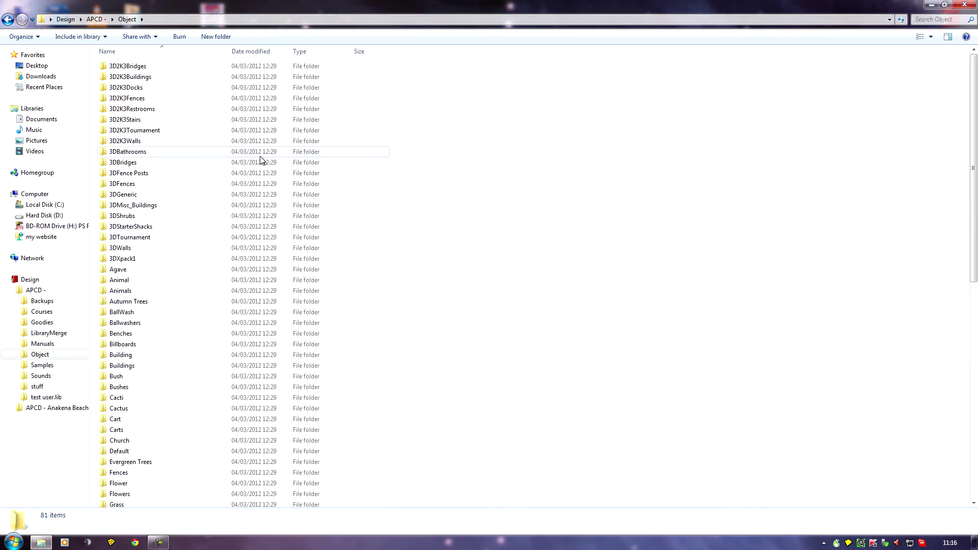
pyautogui.scroll(-13, 260, 157)
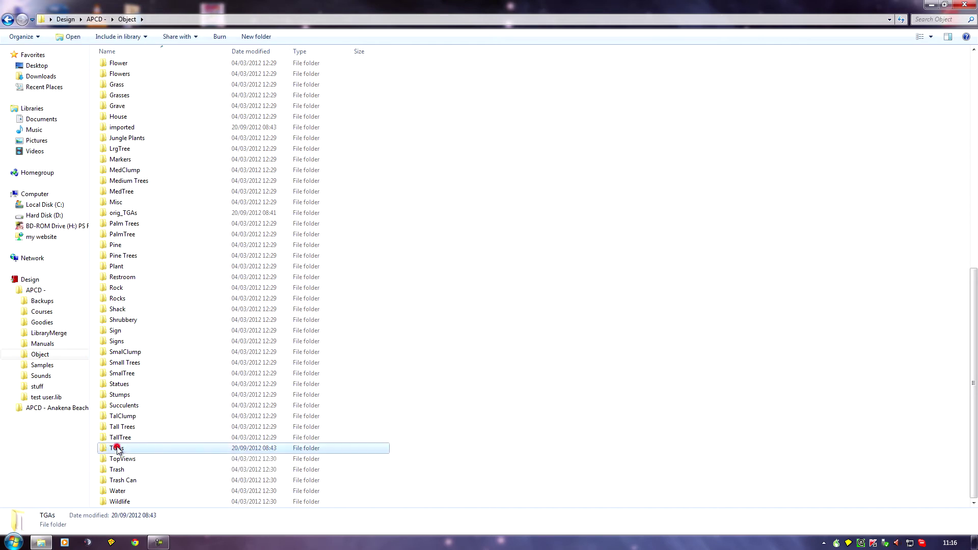
pyautogui.doubleClick(116, 448)
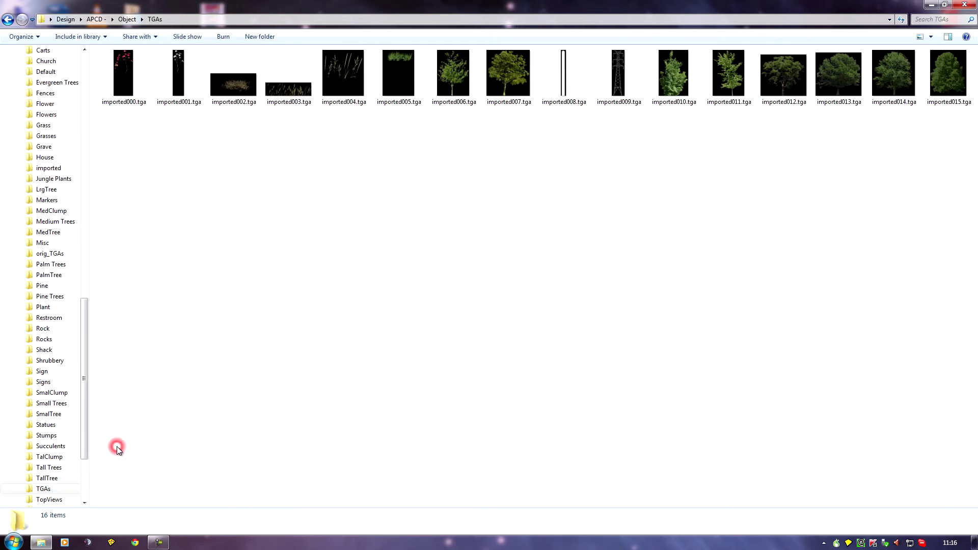
# Rename imported000.tga to DPpinkflower1.tga
pyautogui.rightClick(130, 90)
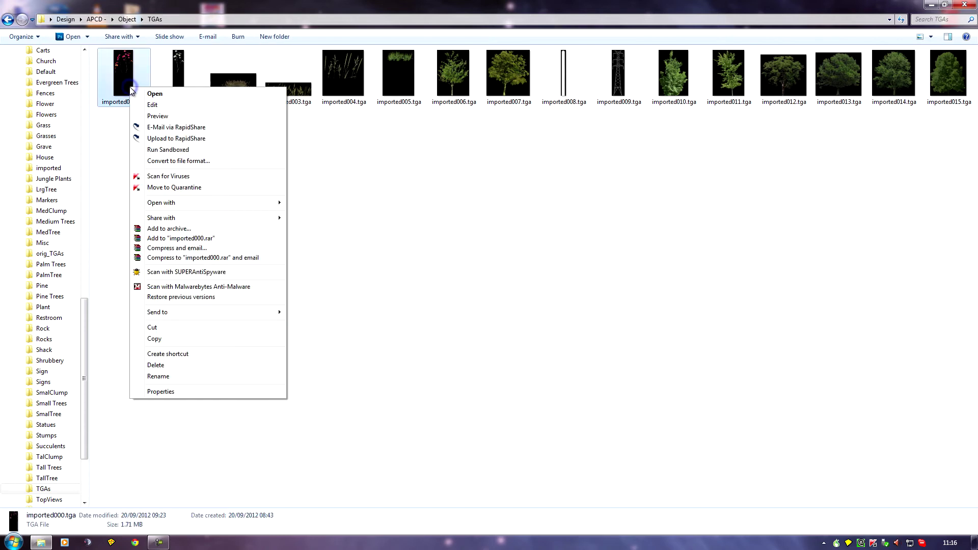
pyautogui.click(173, 377)
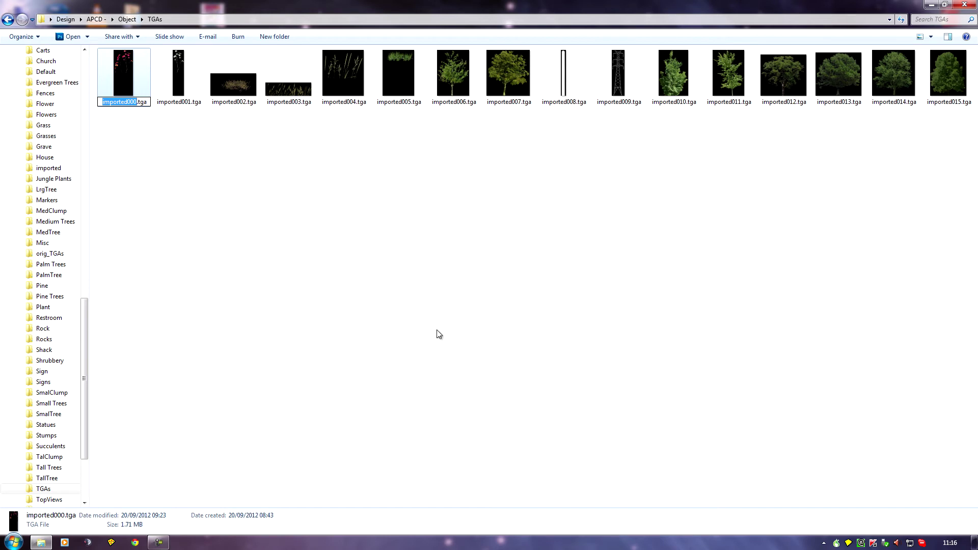
pyautogui.write('DPpinkflower1')
pyautogui.press('Return')
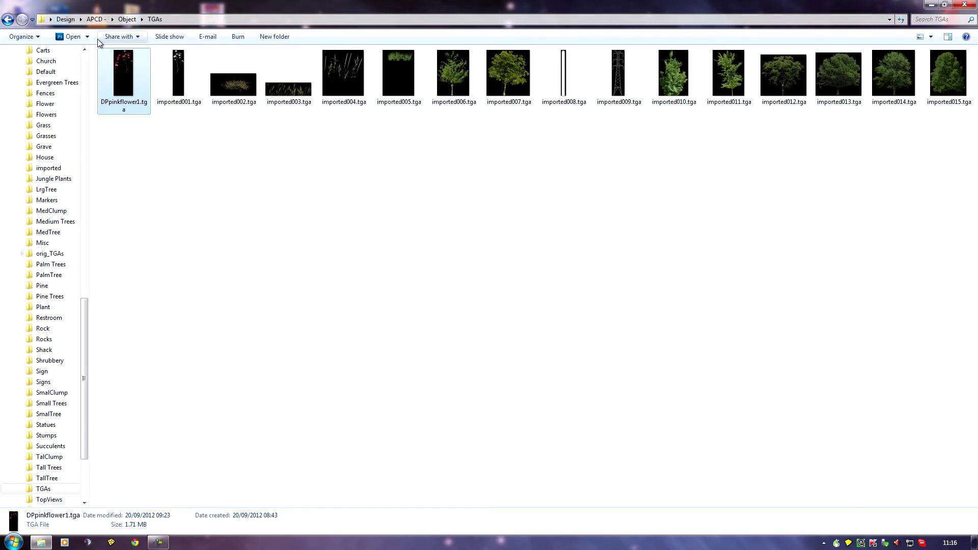
# Go up to the Object folder and look inside the imported folder before returning
pyautogui.click(131, 21)
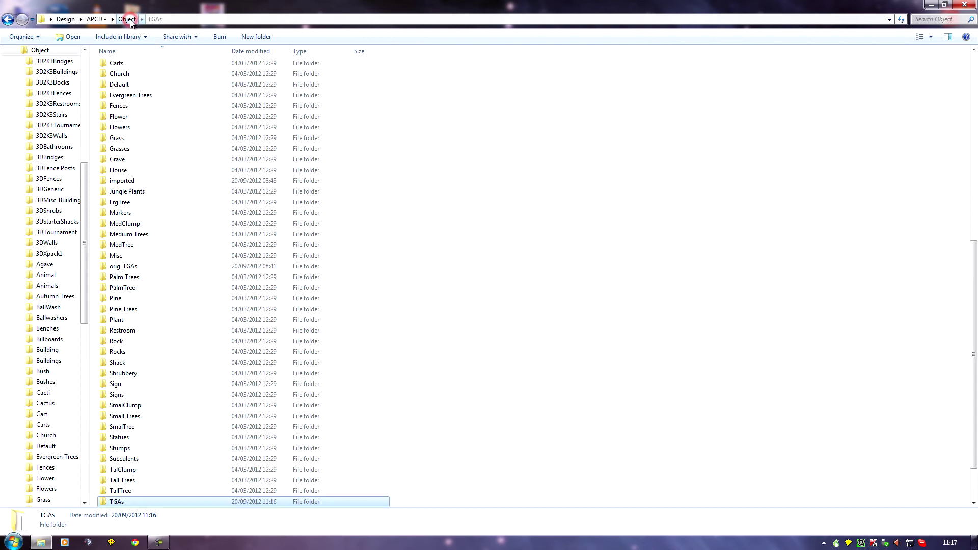
pyautogui.doubleClick(124, 184)
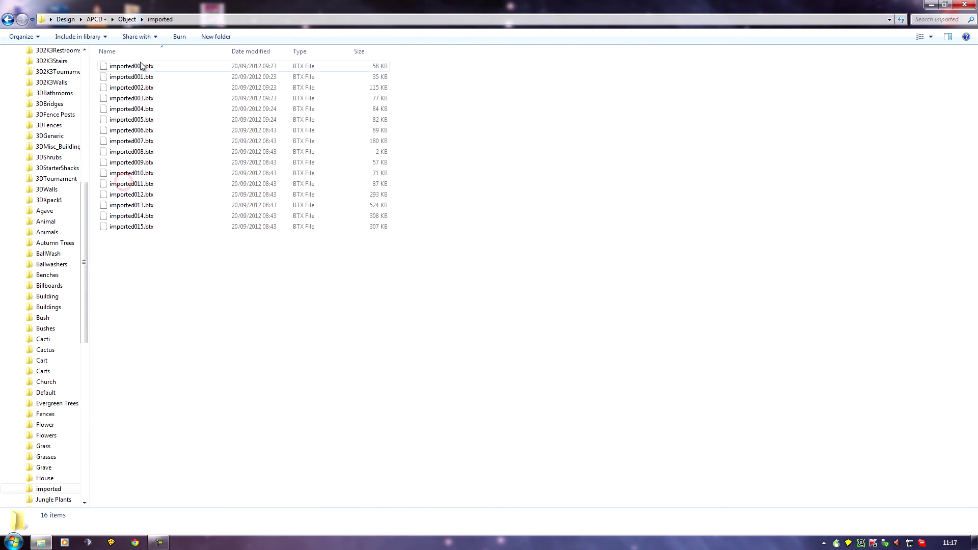
pyautogui.click(9, 23)
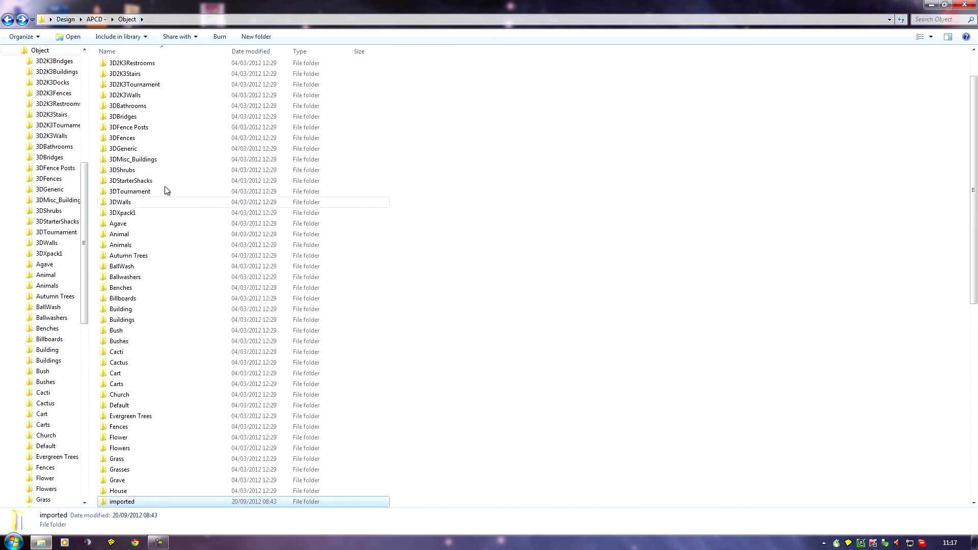
# Delete the imported folder to the Recycle Bin, leaving 80 items in Object
pyautogui.scroll(-3, 177, 227)
pyautogui.scroll(-4, 176, 227)
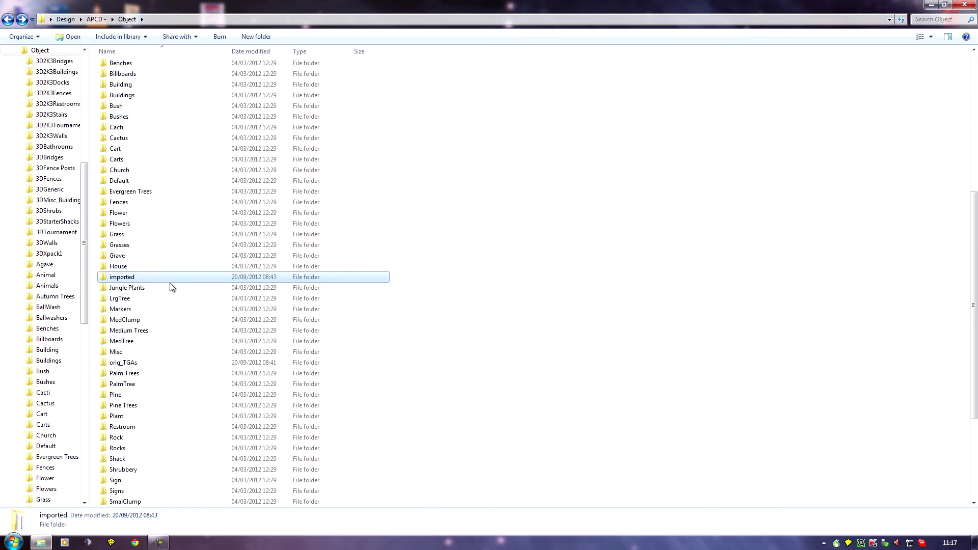
pyautogui.rightClick(124, 280)
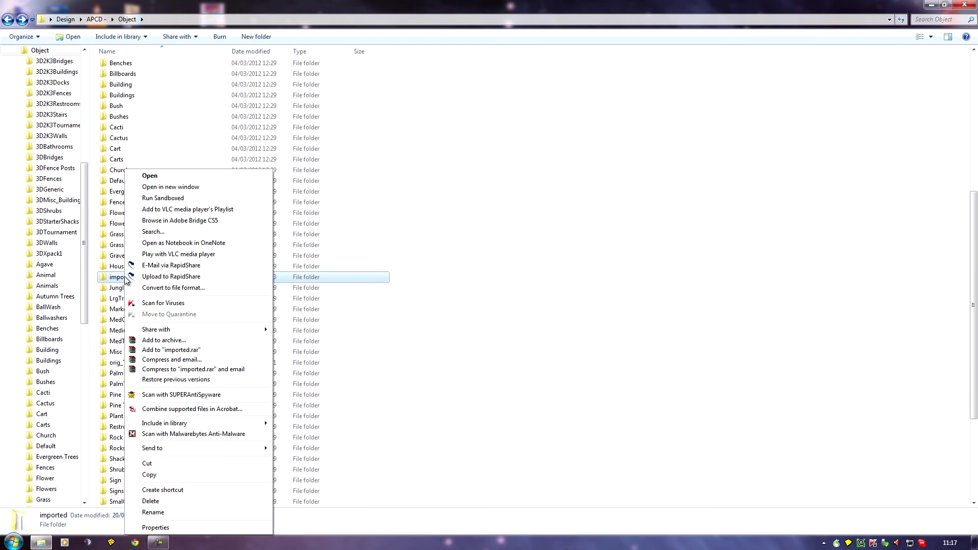
pyautogui.click(163, 506)
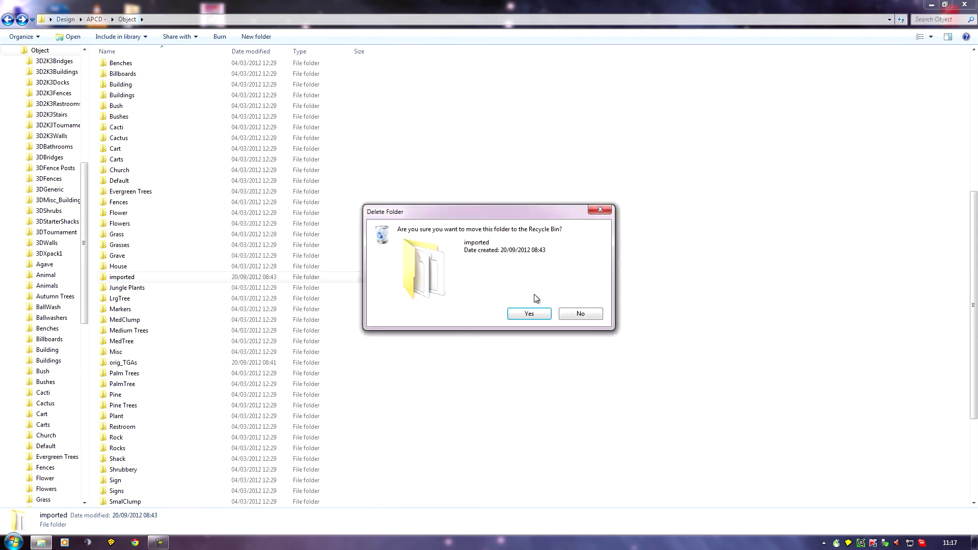
pyautogui.click(527, 314)
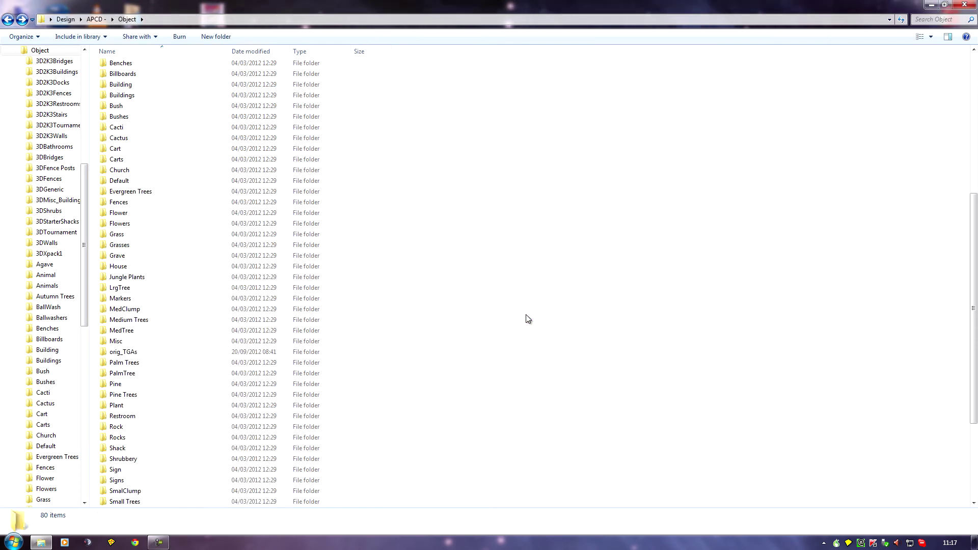
pyautogui.scroll(-4, 149, 268)
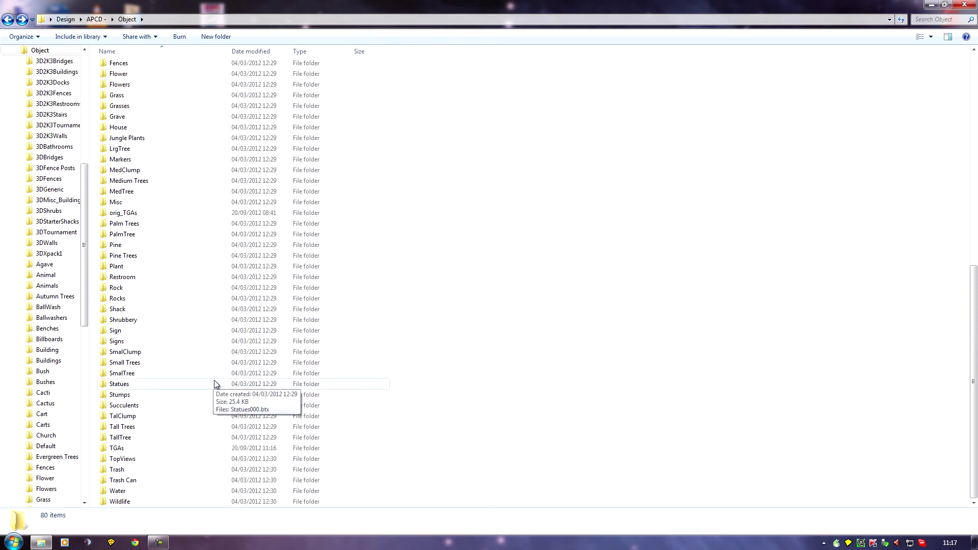
pyautogui.scroll(13, 215, 384)
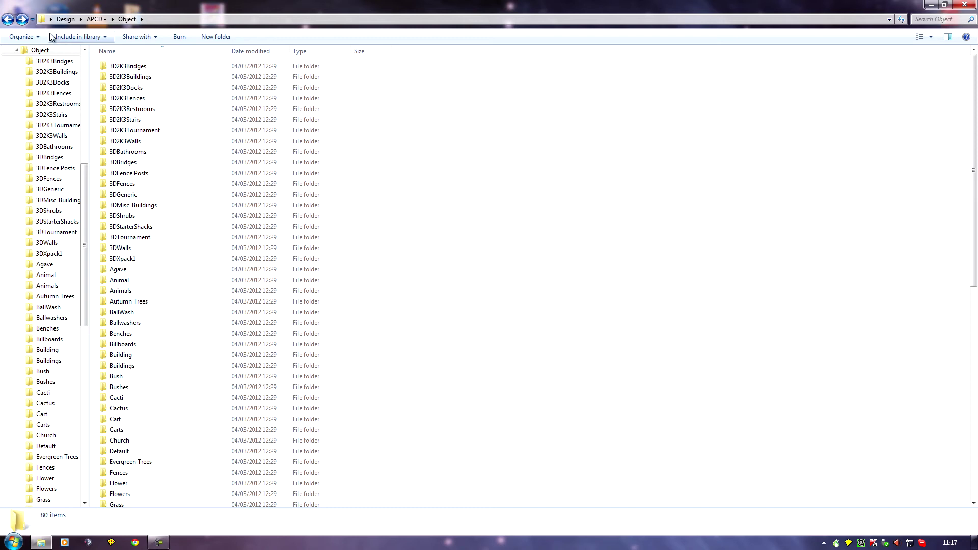
# Return to the main APCD folder and launch Arnold Palmer Course Designer
pyautogui.click(6, 19)
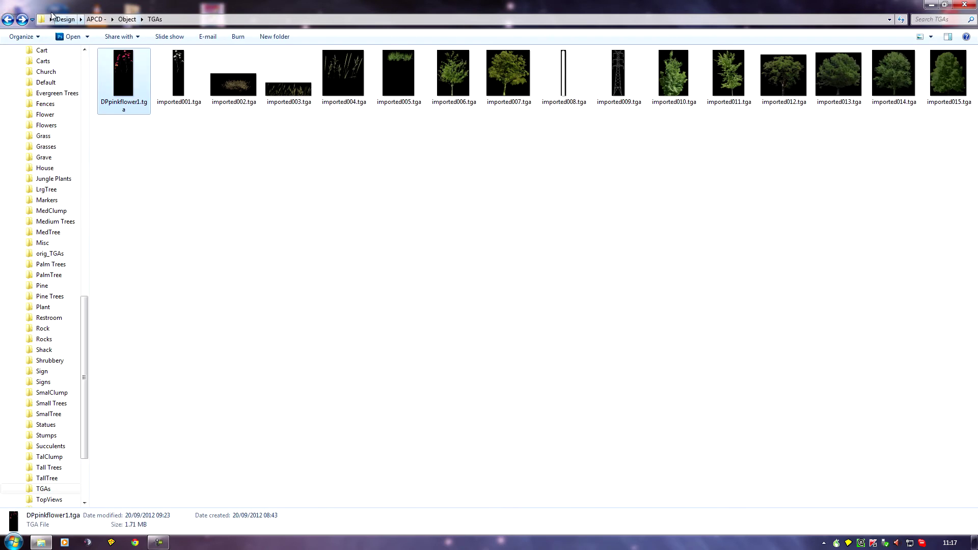
pyautogui.click(6, 20)
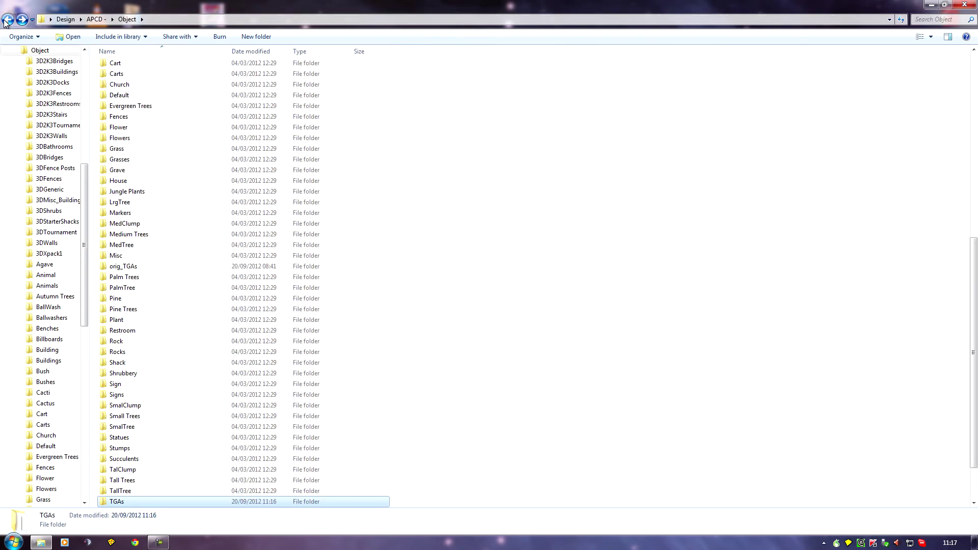
pyautogui.click(6, 20)
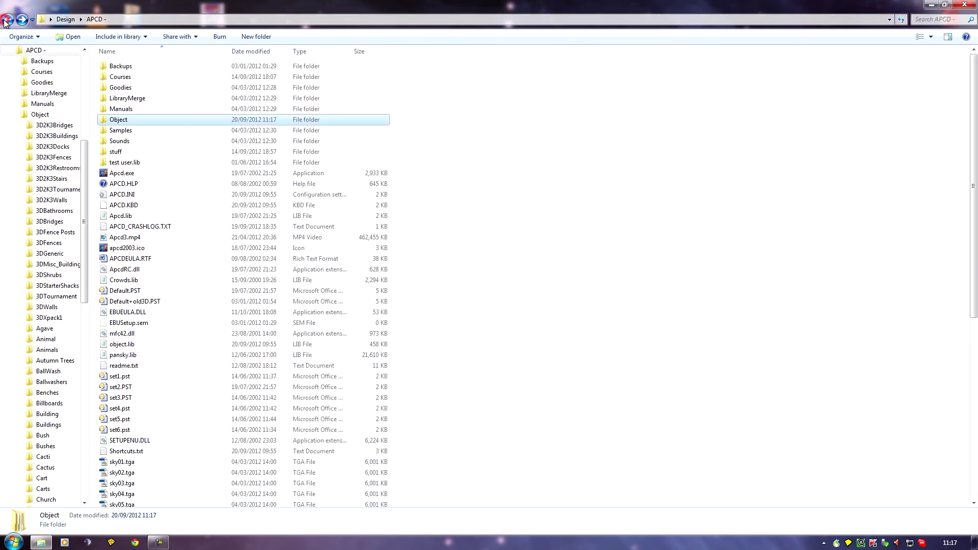
pyautogui.doubleClick(129, 175)
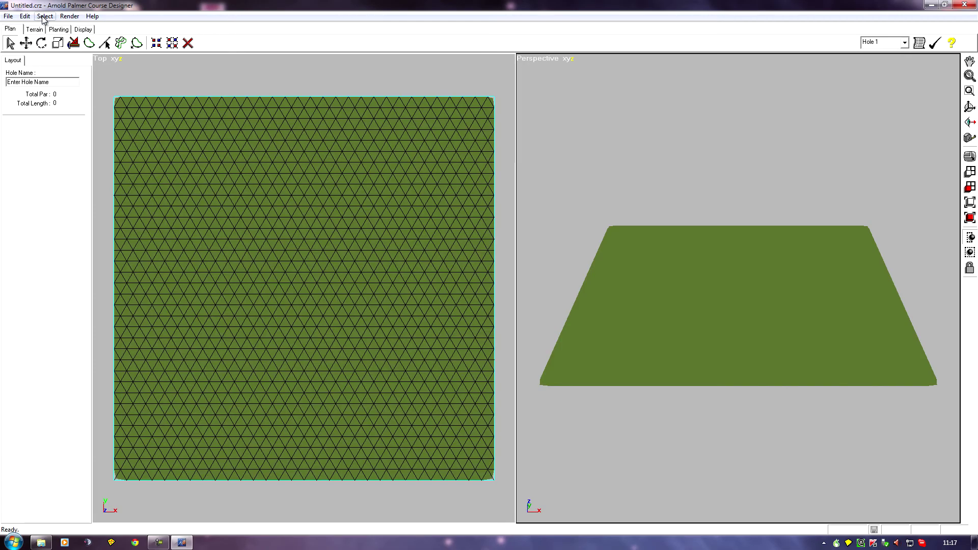
# Open the Object Library from the planting tools and show its Objects listing
pyautogui.click(57, 30)
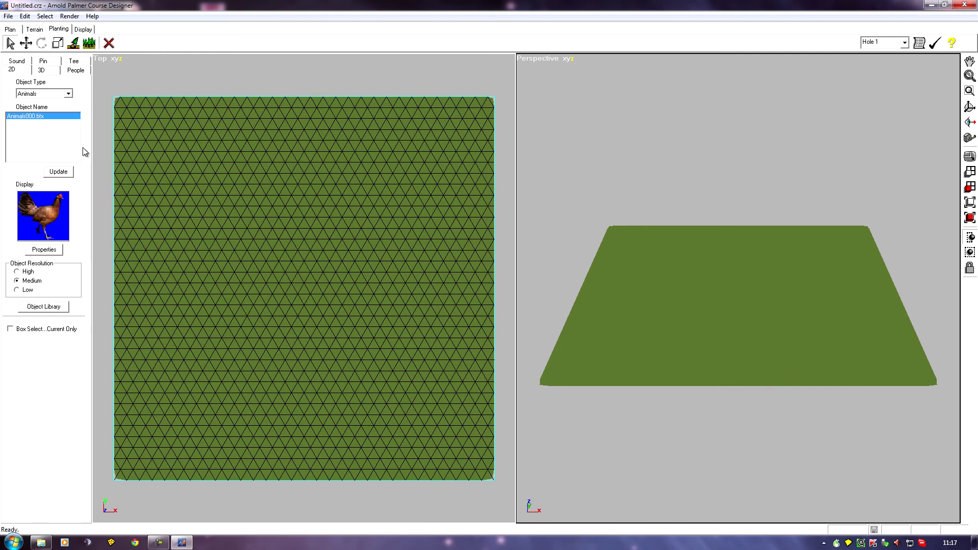
pyautogui.click(51, 308)
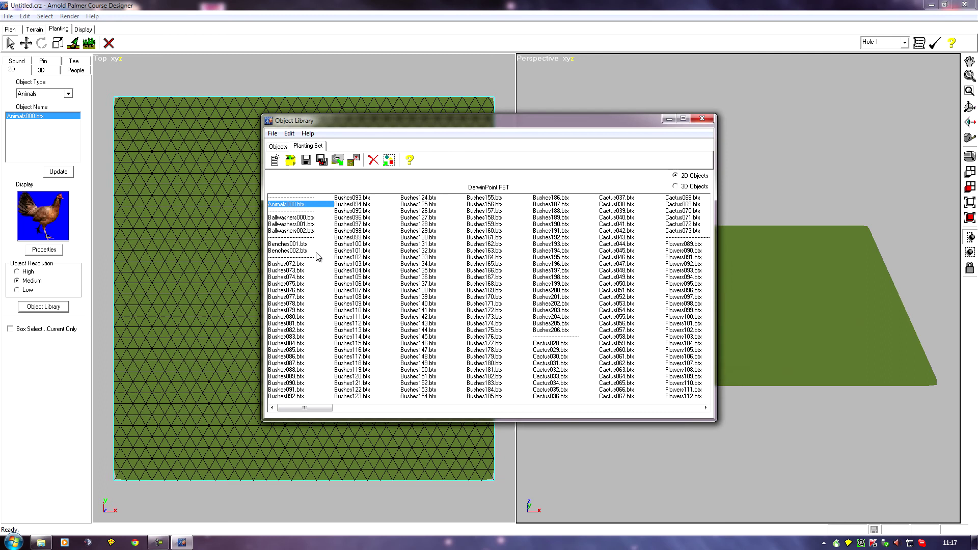
pyautogui.click(279, 146)
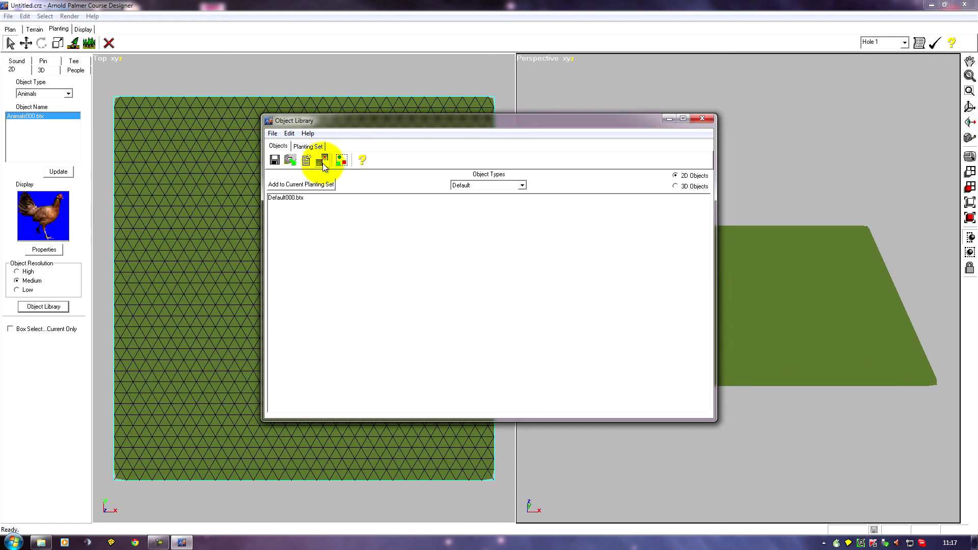
# Start an object import and load DPpinkflower1.tga from the TGAs folder
pyautogui.click(289, 161)
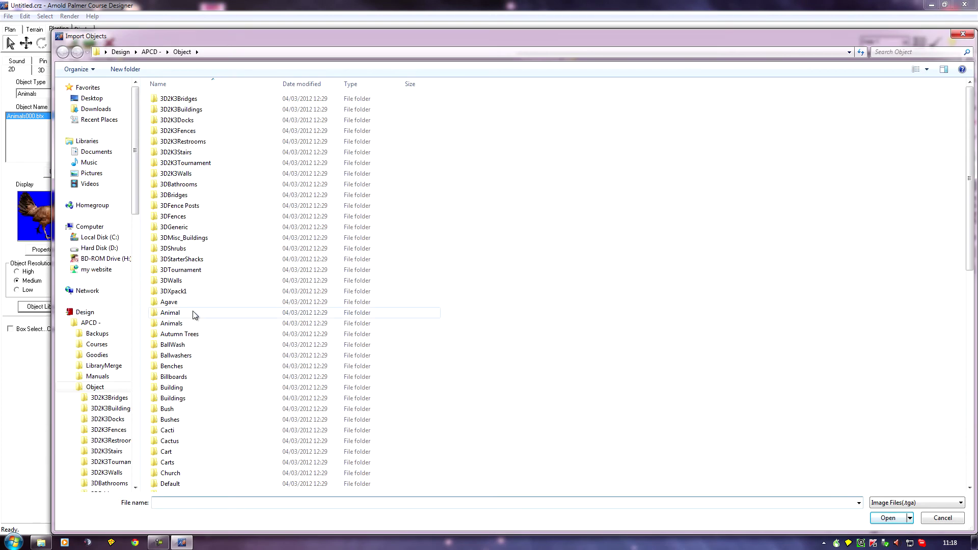
pyautogui.click(192, 312)
pyautogui.scroll(-11, 193, 311)
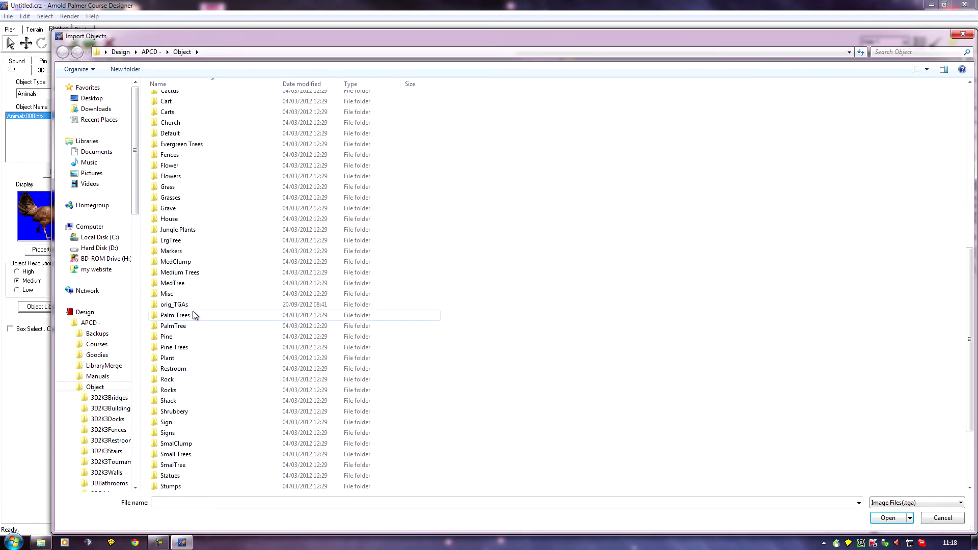
pyautogui.scroll(-3, 192, 311)
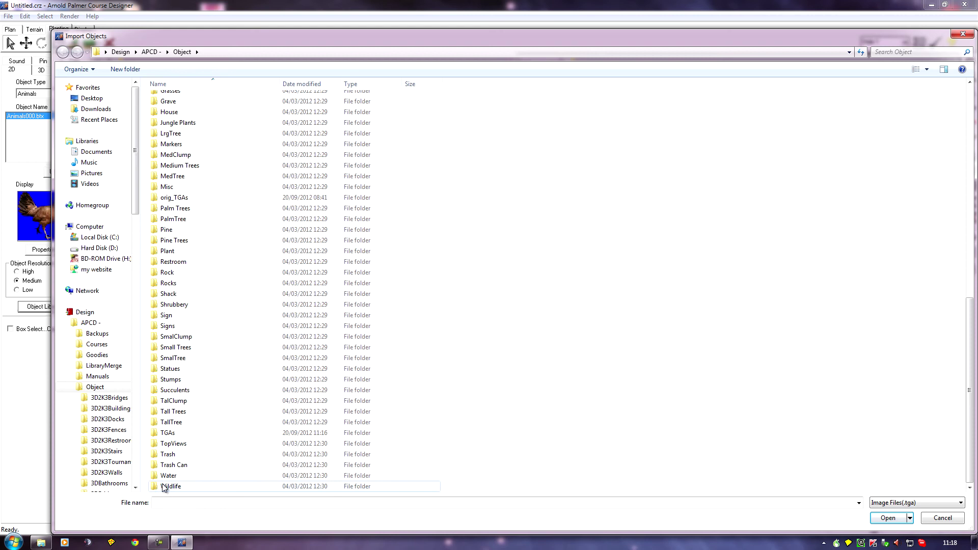
pyautogui.doubleClick(168, 433)
pyautogui.click(179, 111)
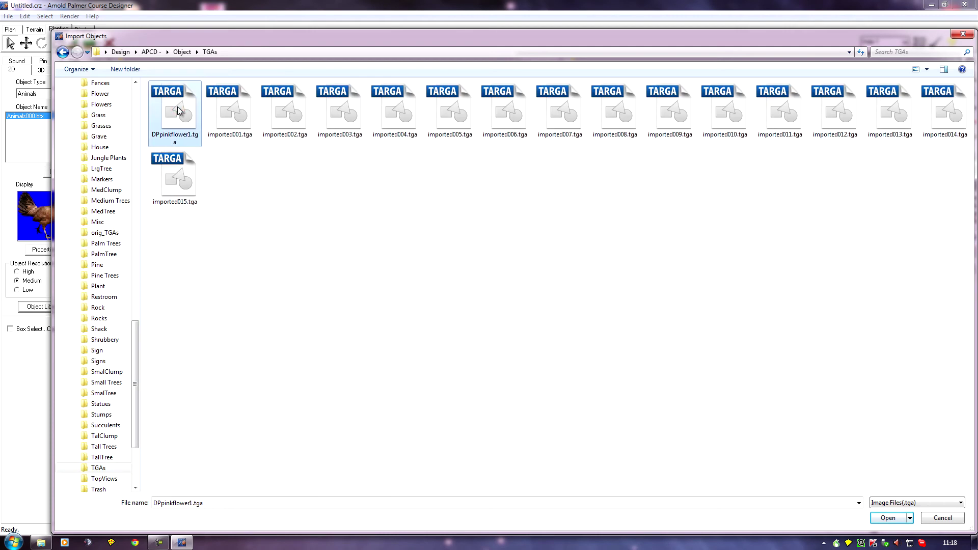
pyautogui.click(888, 518)
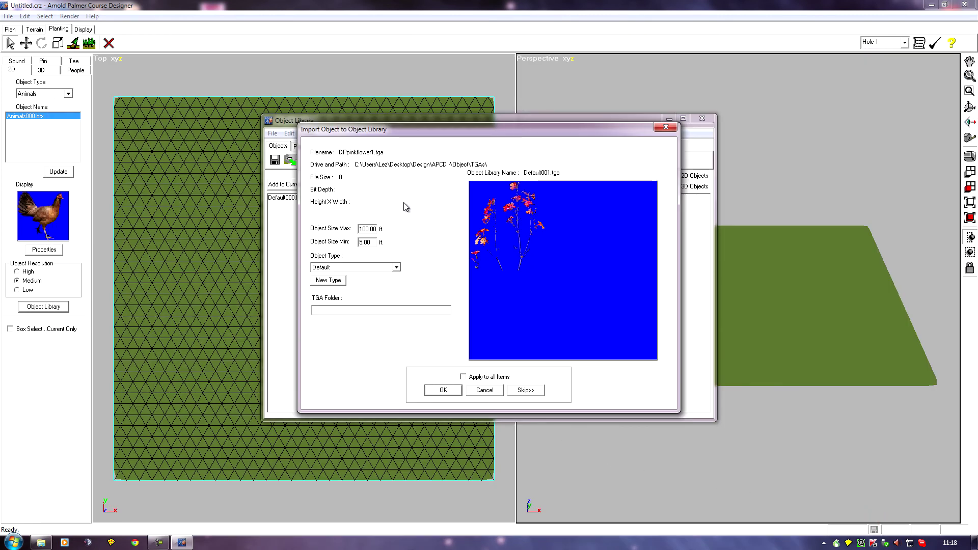
# Set the new object's type to Flowers with maximum size 8 and minimum size 5
pyautogui.click(396, 267)
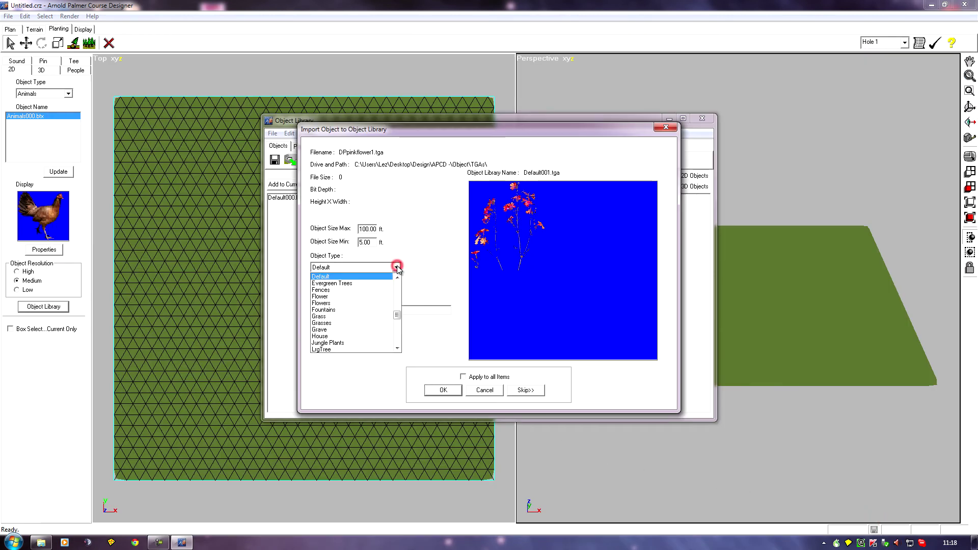
pyautogui.moveTo(401, 318)
pyautogui.mouseDown()
pyautogui.moveTo(396, 285)
pyautogui.moveTo(398, 330)
pyautogui.moveTo(398, 287)
pyautogui.moveTo(397, 315)
pyautogui.mouseUp()
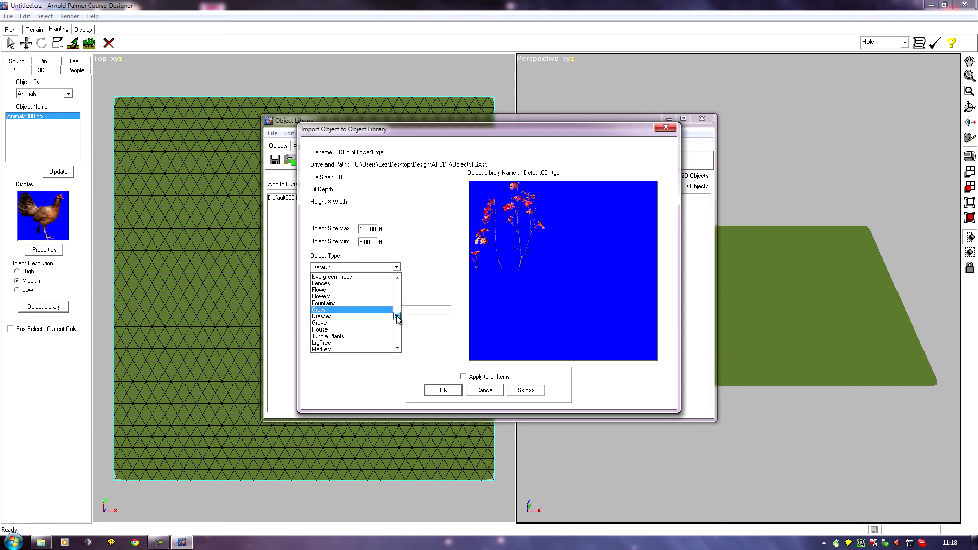
pyautogui.click(331, 300)
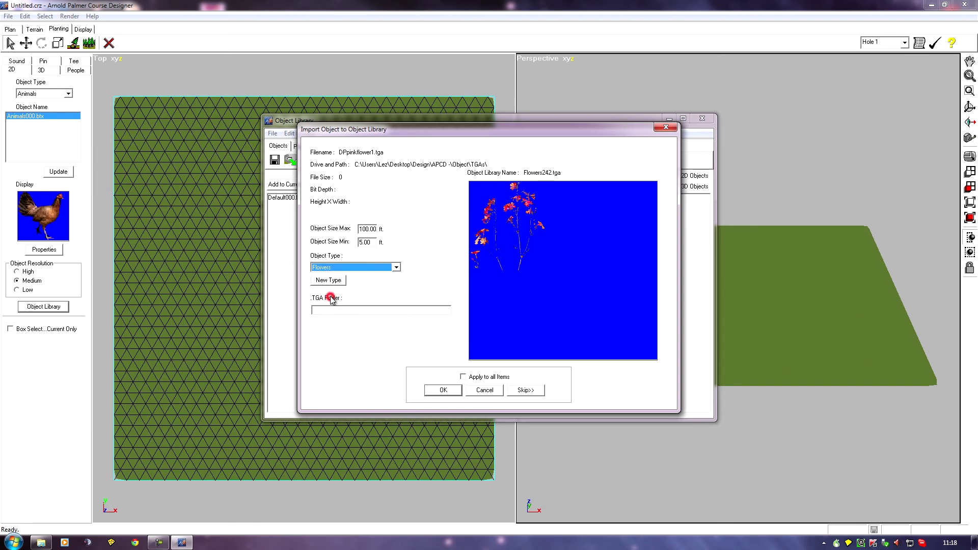
pyautogui.doubleClick(368, 229)
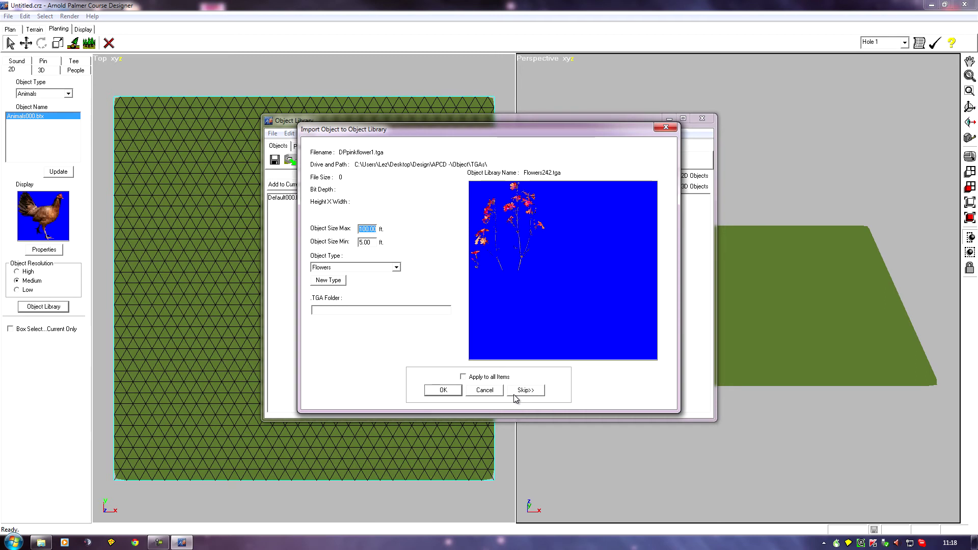
pyautogui.write('8')
pyautogui.doubleClick(367, 242)
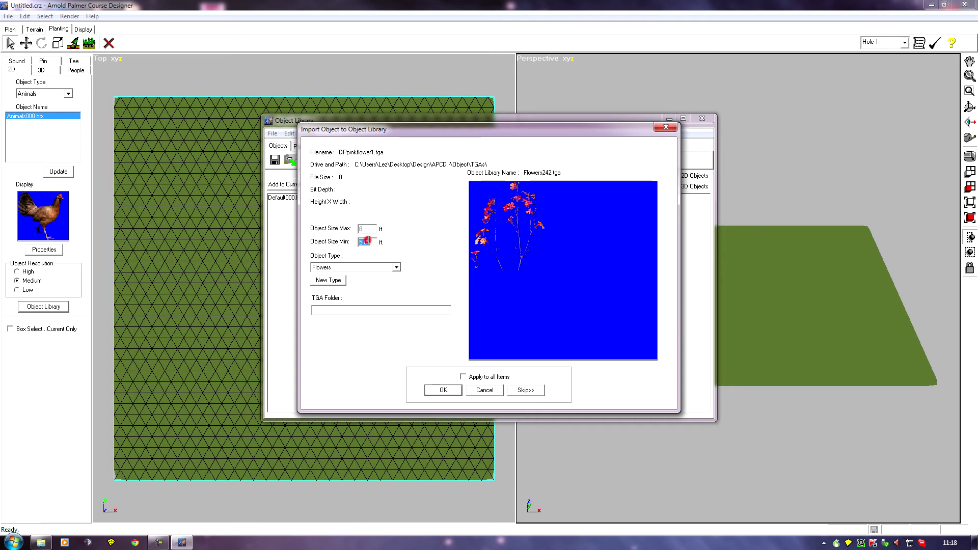
pyautogui.write('5')
# Confirm the import, then open Object Properties for Flowers242.btx at the end of the Flowers list
pyautogui.click(444, 391)
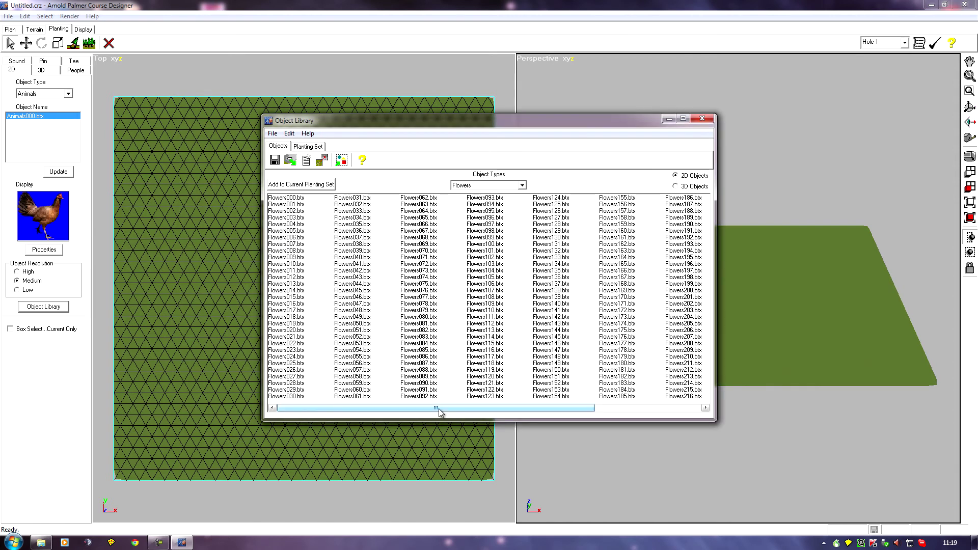
pyautogui.moveTo(437, 408); pyautogui.dragTo(619, 414)
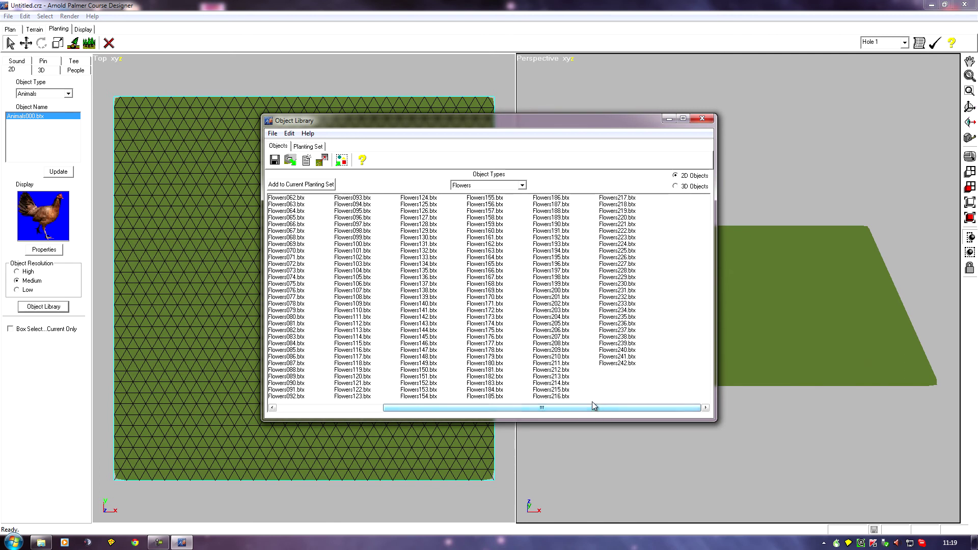
pyautogui.doubleClick(618, 365)
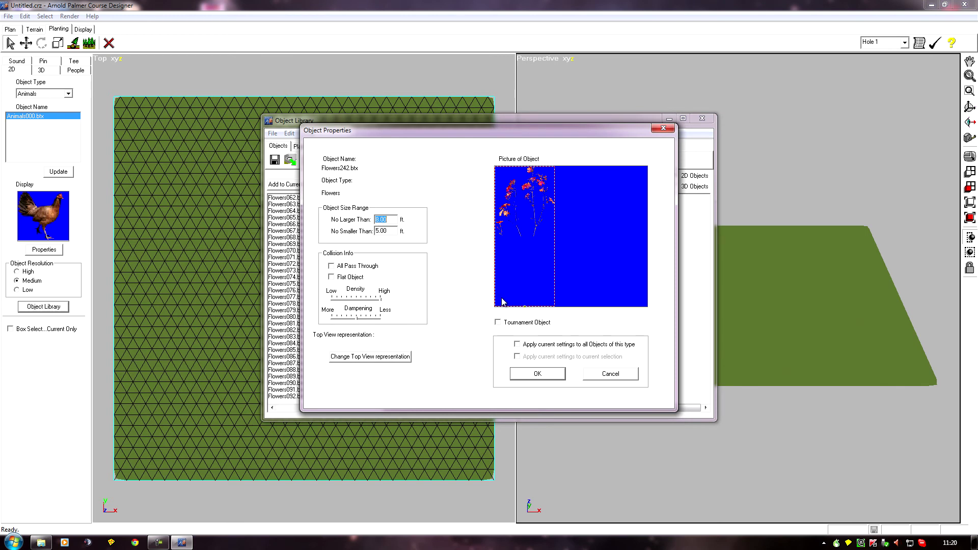
# Raise the base marker higher up the flower picture
pyautogui.click(525, 306)
pyautogui.click(525, 306)
pyautogui.moveTo(527, 298); pyautogui.dragTo(527, 240)
# Enable All Pass Through, set Density to Low and slide Dampening toward Less
pyautogui.click(331, 266)
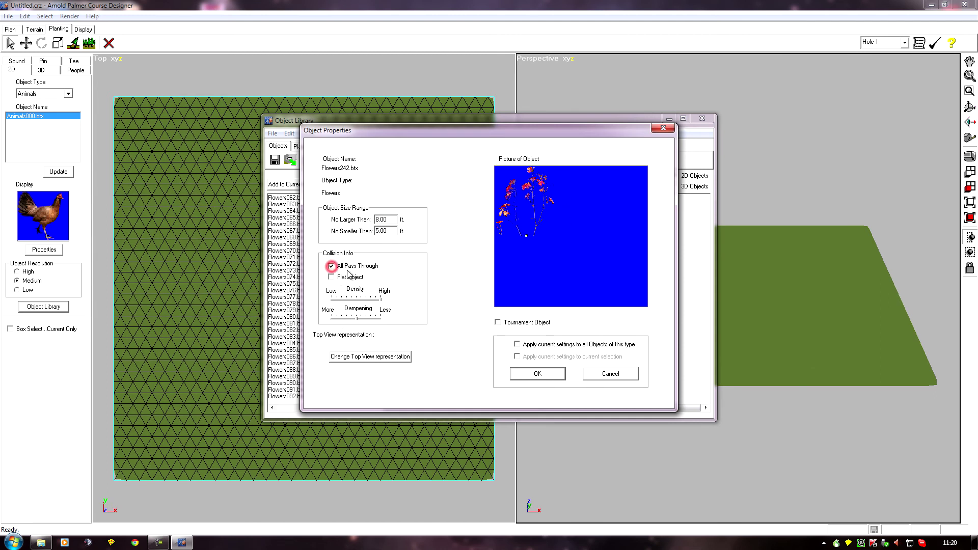
pyautogui.moveTo(382, 301); pyautogui.dragTo(332, 304)
pyautogui.click(357, 319)
pyautogui.moveTo(356, 319); pyautogui.dragTo(378, 321)
# Apply the Flowers242.btx property settings and return to the Flowers object list
pyautogui.click(538, 374)
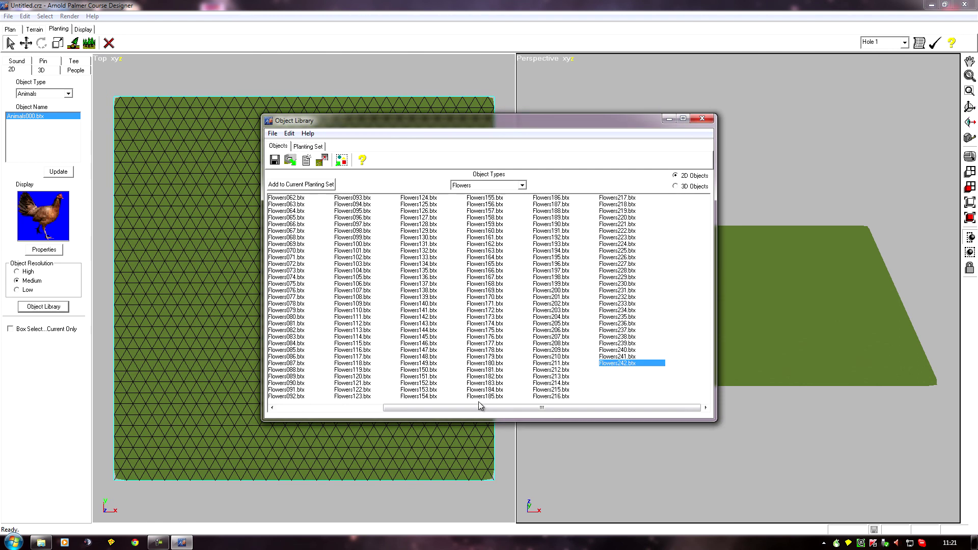
pyautogui.moveTo(483, 413); pyautogui.dragTo(511, 427)
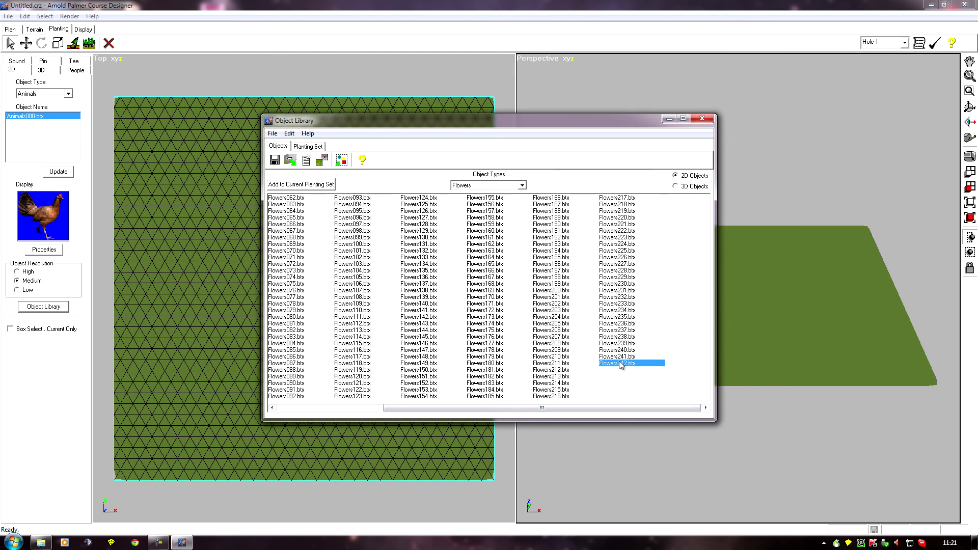